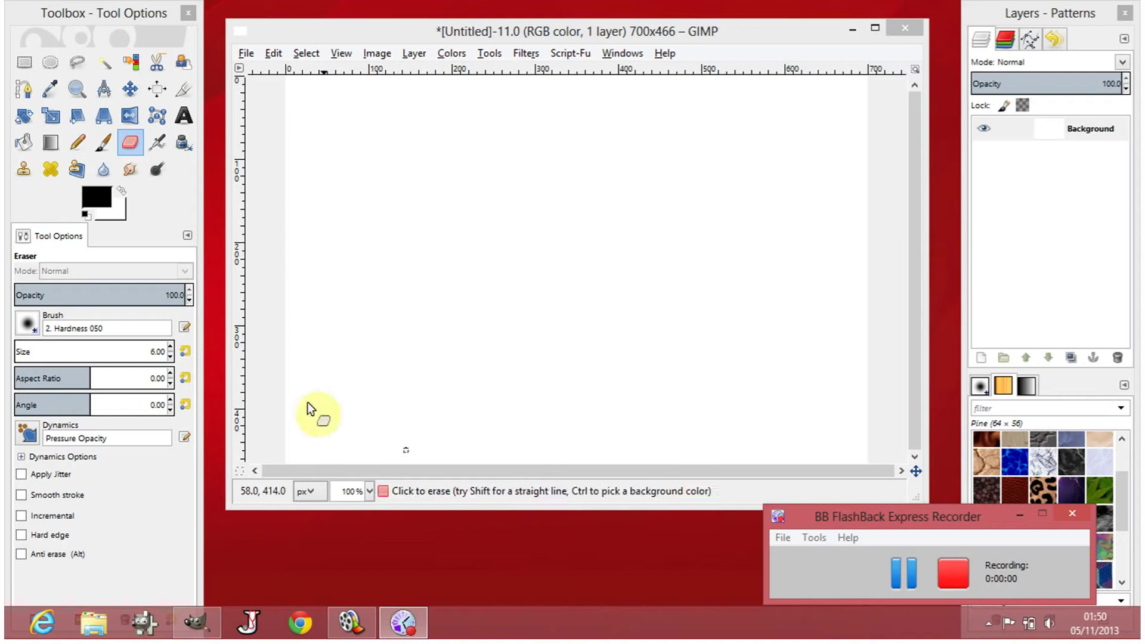
Bucket-fill the 700x466 canvas's background layer with solid black
left_click(27, 142)
left_click(97, 194)
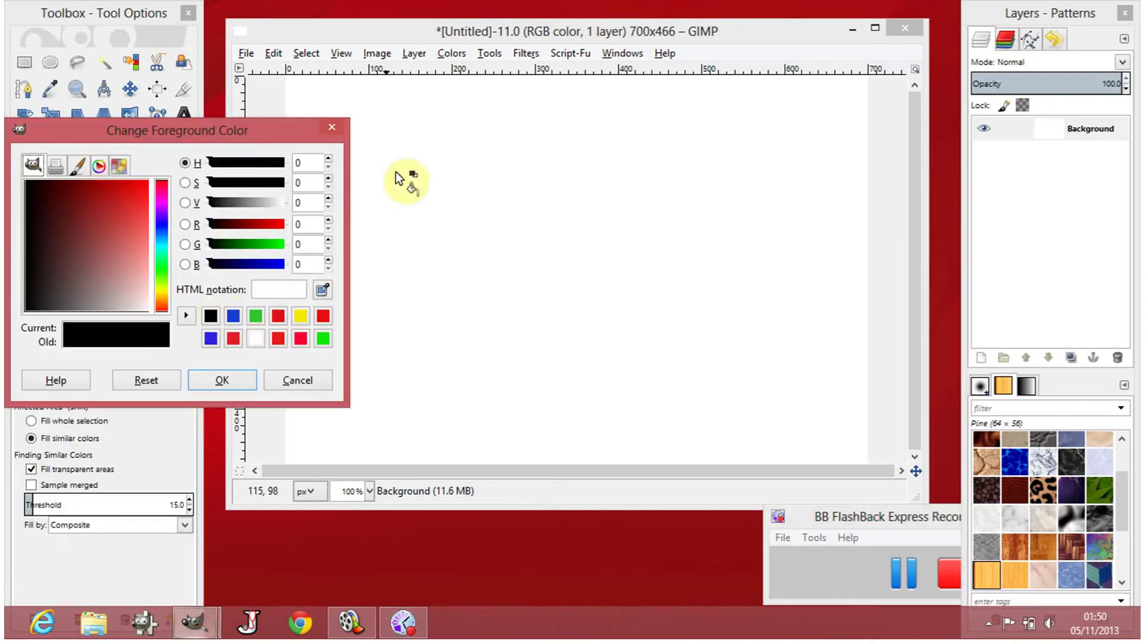
left_click(210, 315)
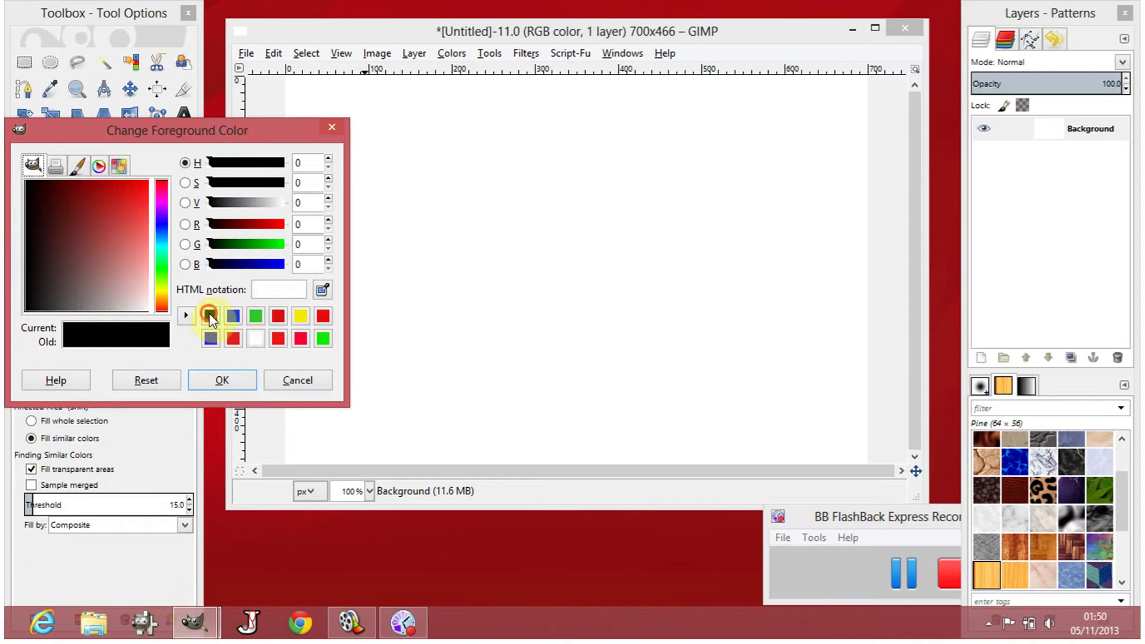
left_click(245, 379)
left_click(489, 299)
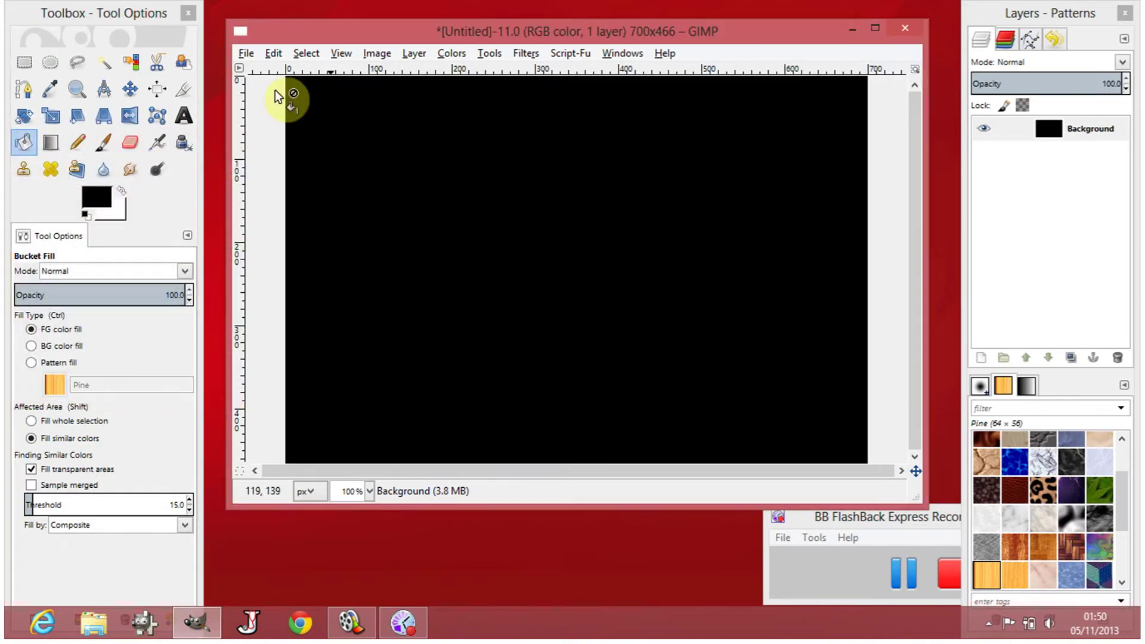
Add Drogba1.jpg from Documents as a new layer centred on the black canvas
left_click(245, 53)
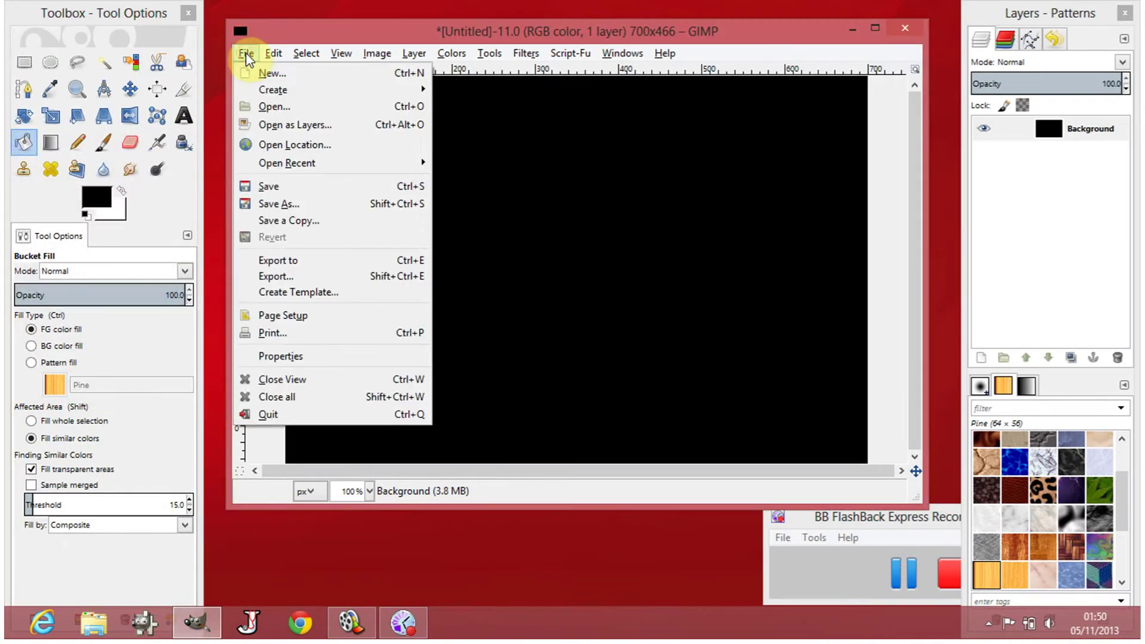
left_click(311, 127)
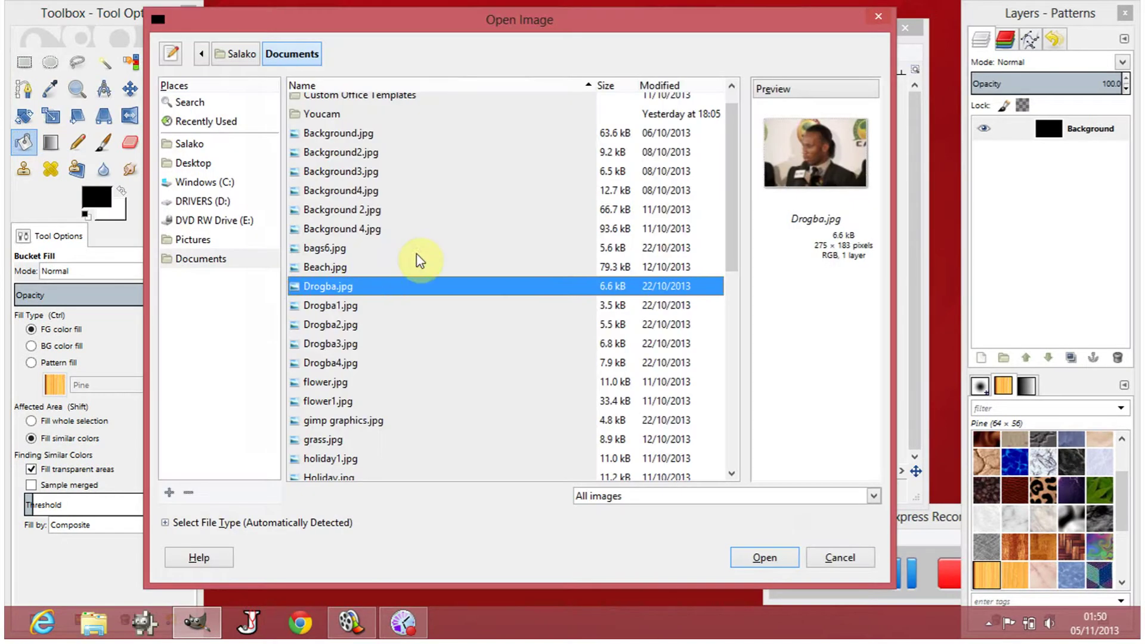
left_click(365, 306)
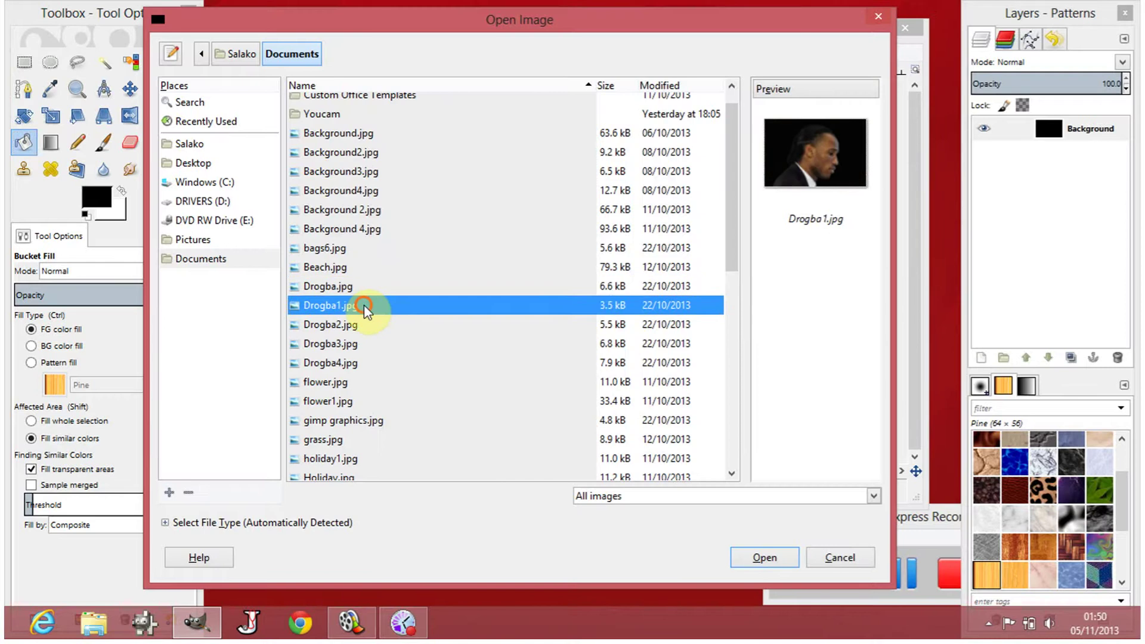
left_click(753, 558)
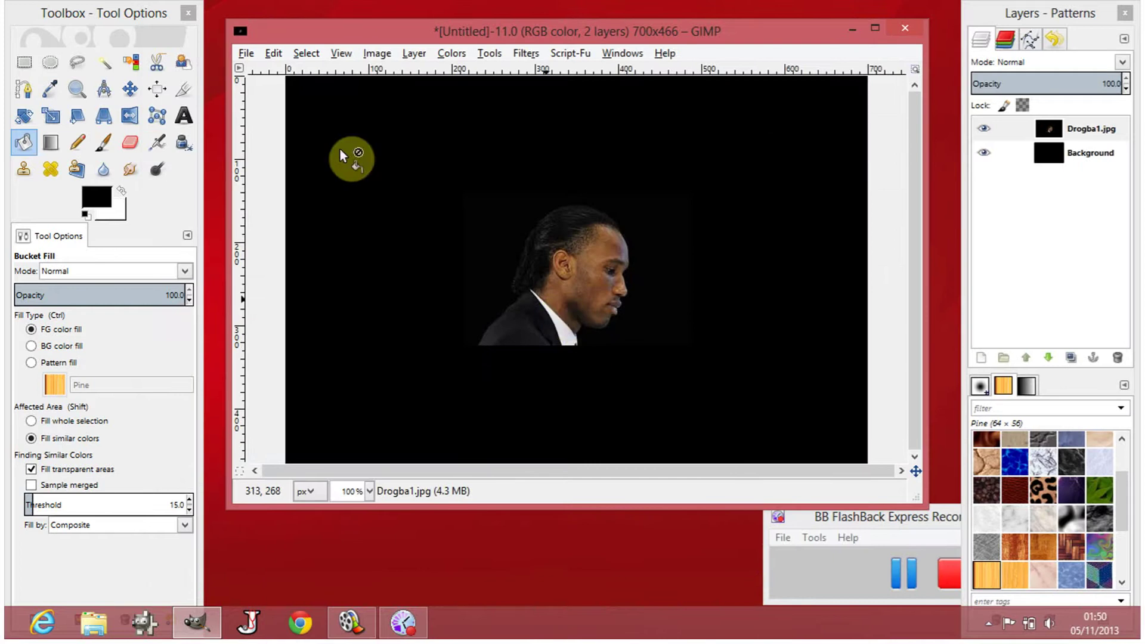
Scale the Drogba1.jpg layer from 275×183 up to 600×399 pixels, keeping the aspect ratio
left_click(50, 114)
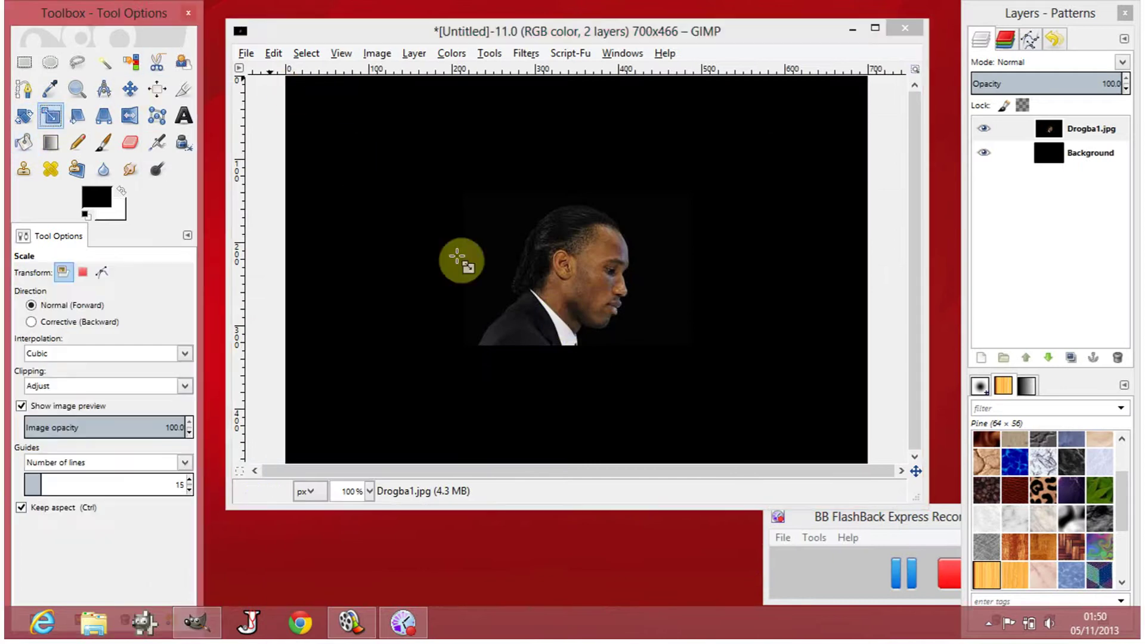
left_click(551, 286)
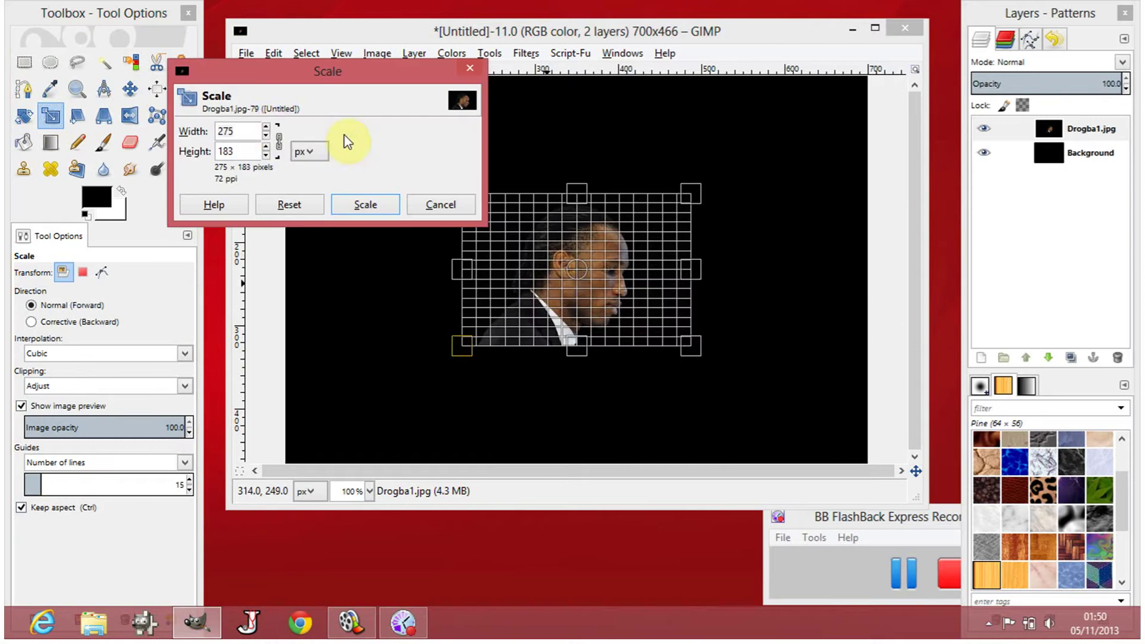
left_click(267, 127)
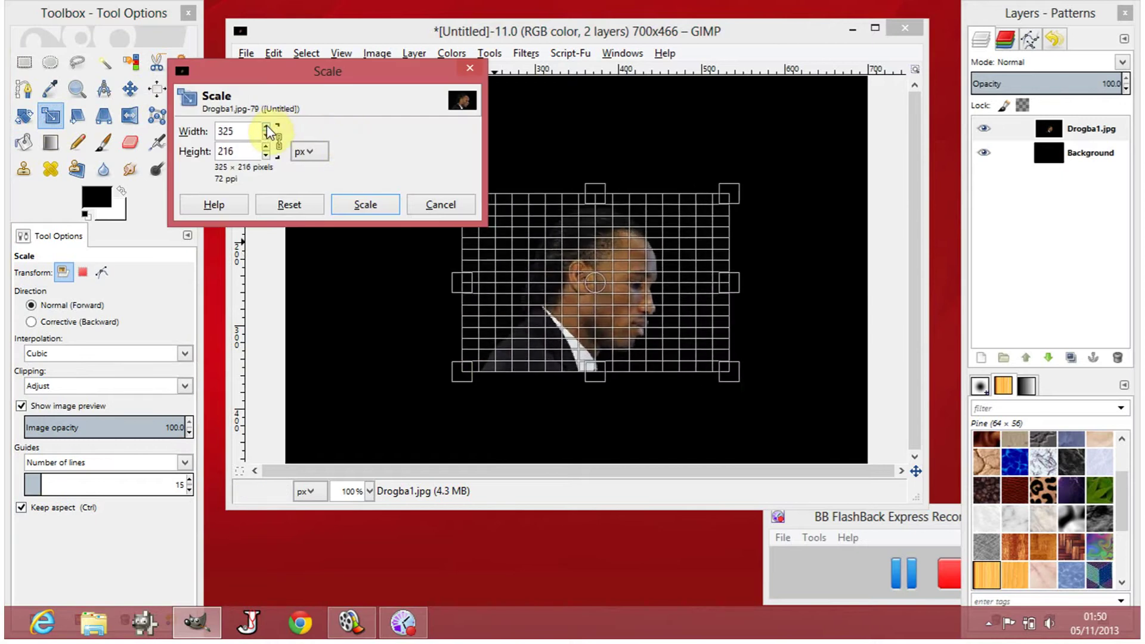
left_click(267, 128)
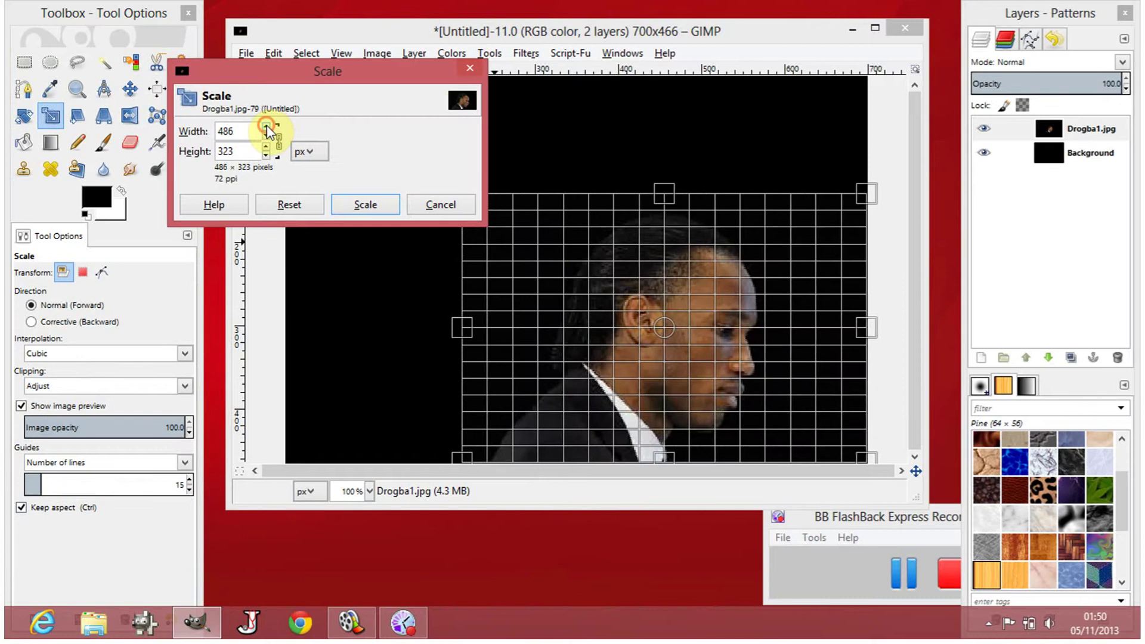
left_click(266, 128)
left_click(266, 127)
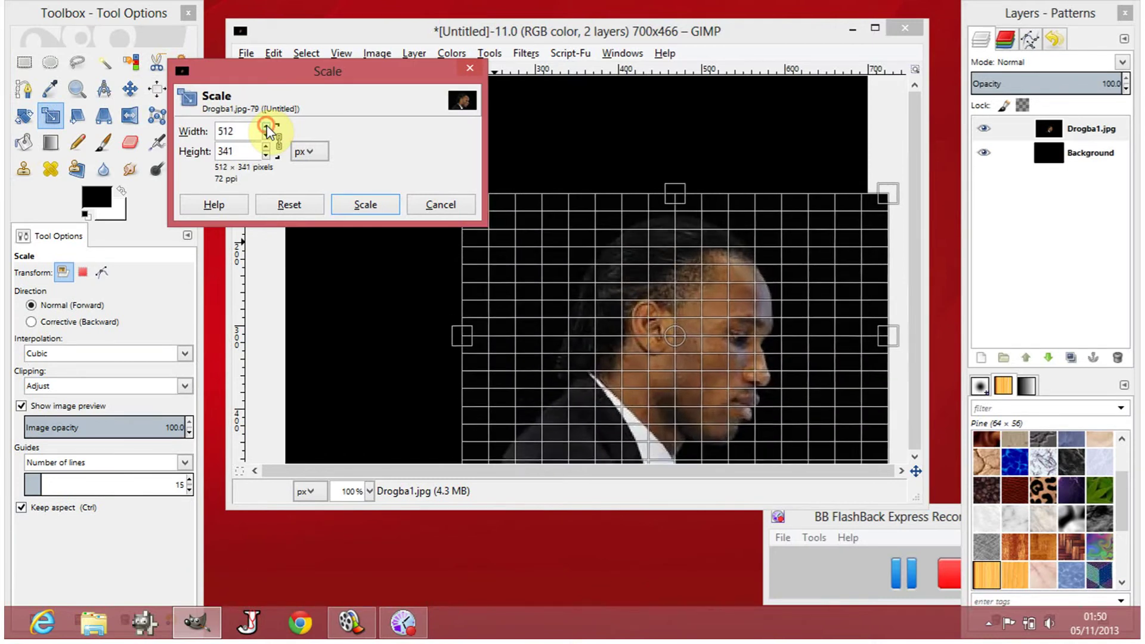
left_click(267, 127)
left_click(266, 127)
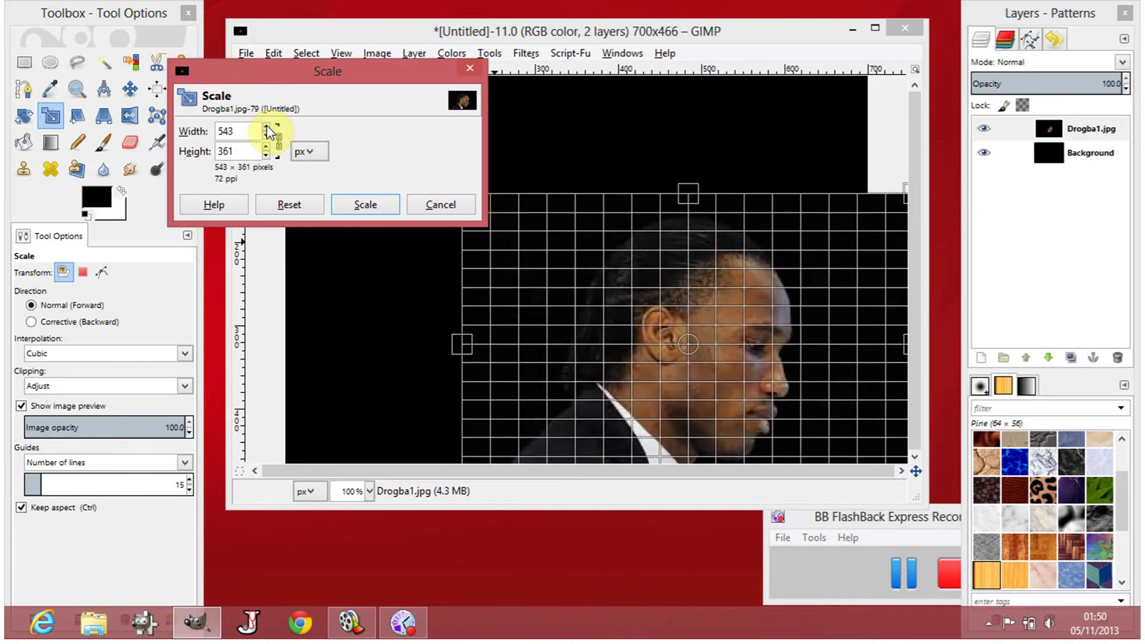
left_click(266, 128)
left_click(267, 127)
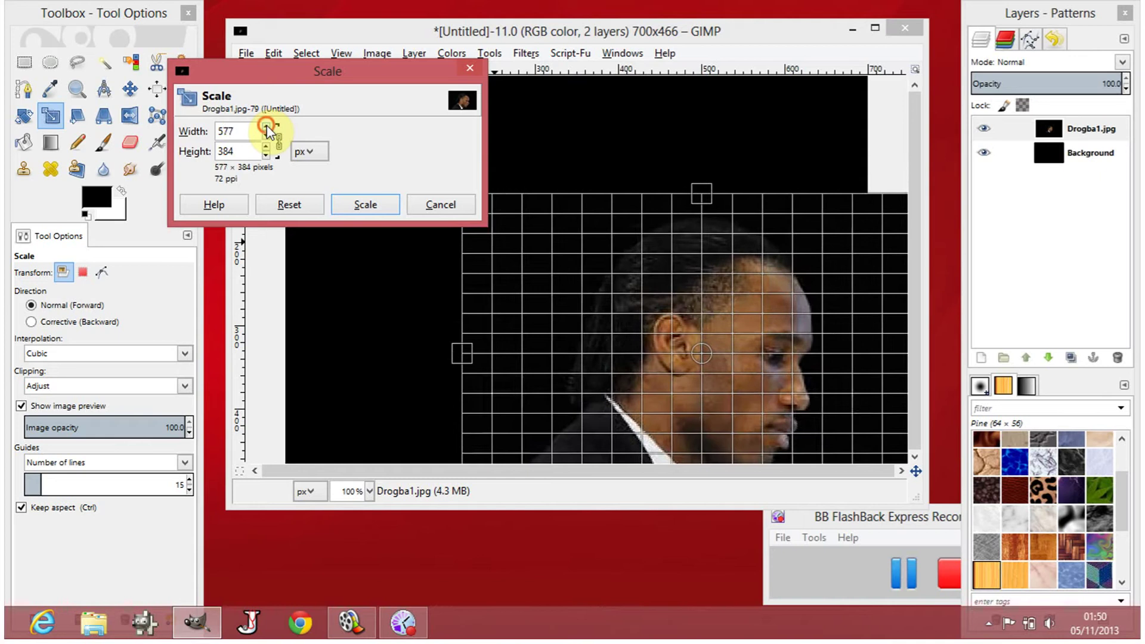
left_click(266, 128)
left_click(267, 128)
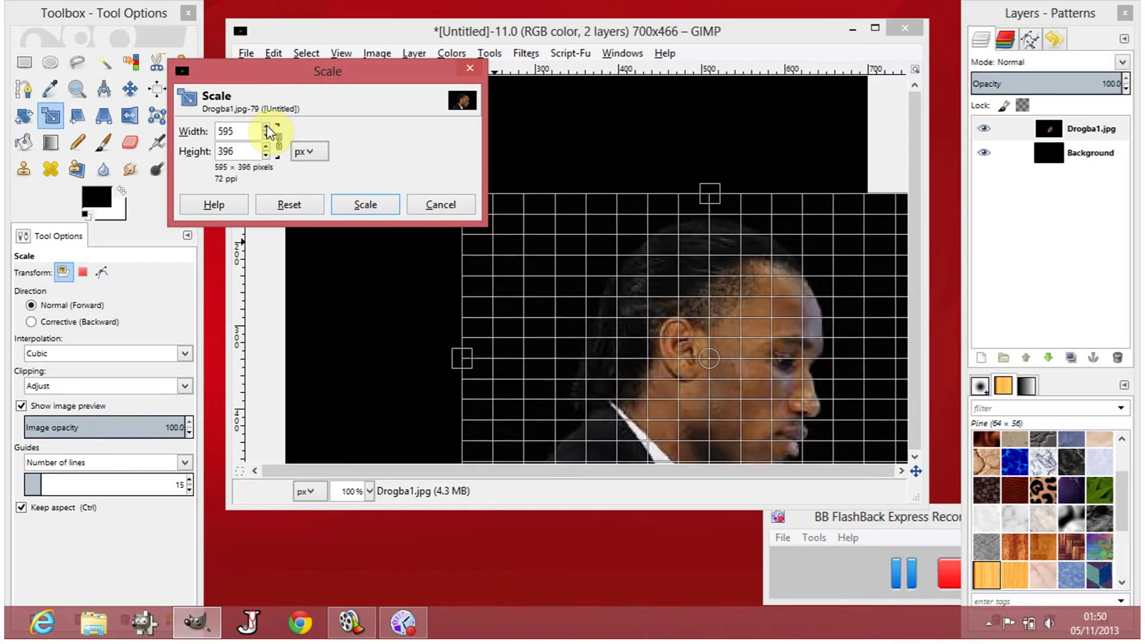
left_click(267, 128)
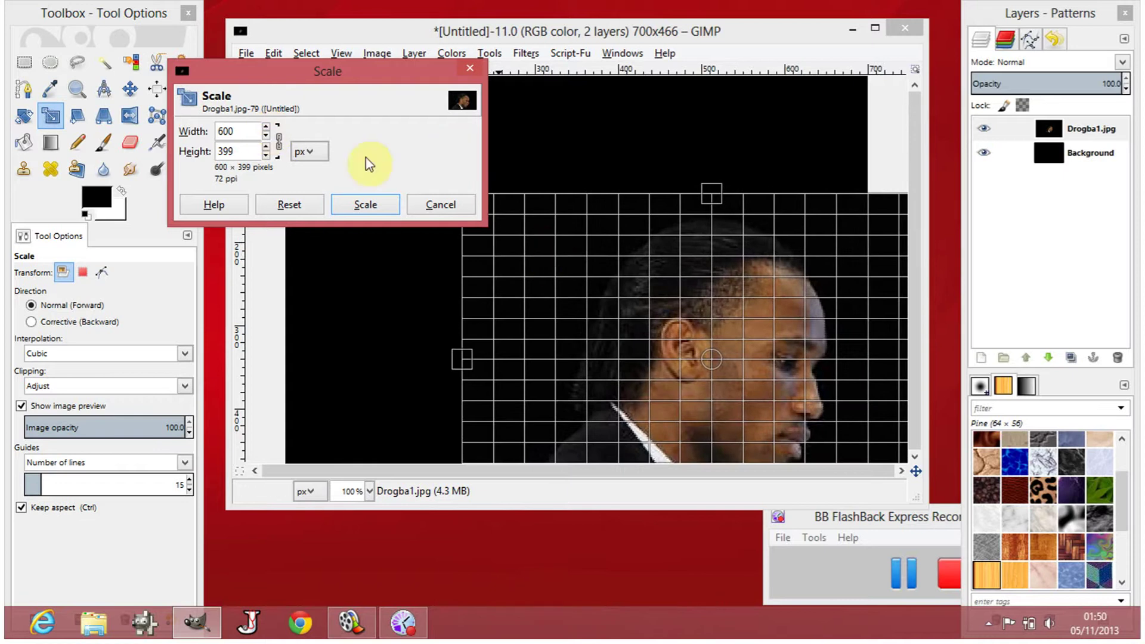
left_click(366, 204)
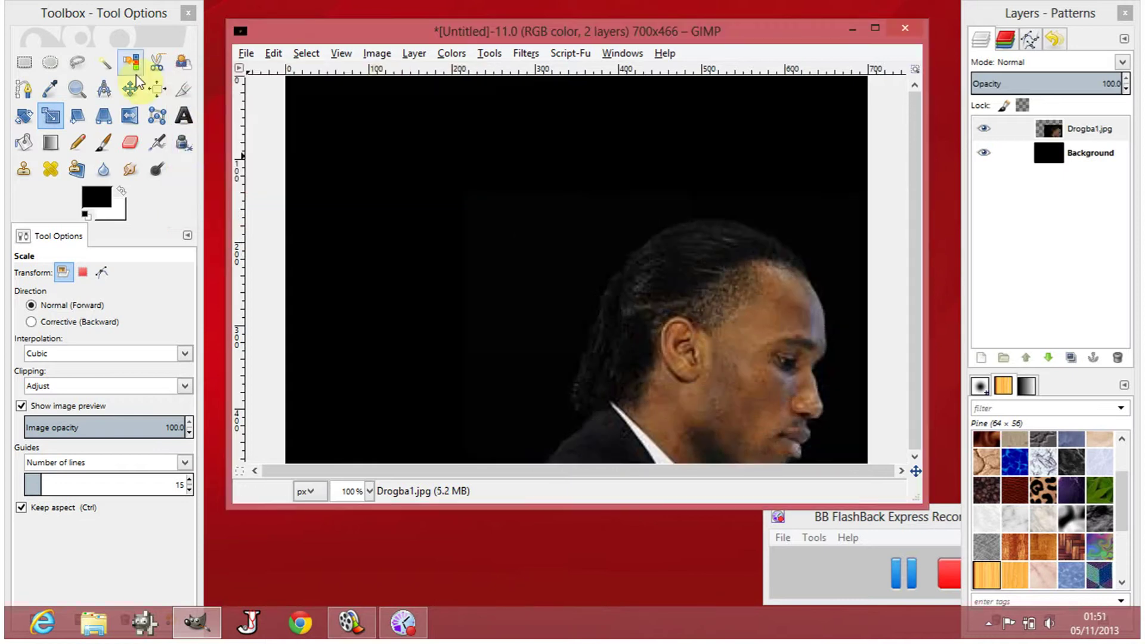
Move the enlarged photo layer to the left side of the canvas, leaving black space on the right
left_click(130, 90)
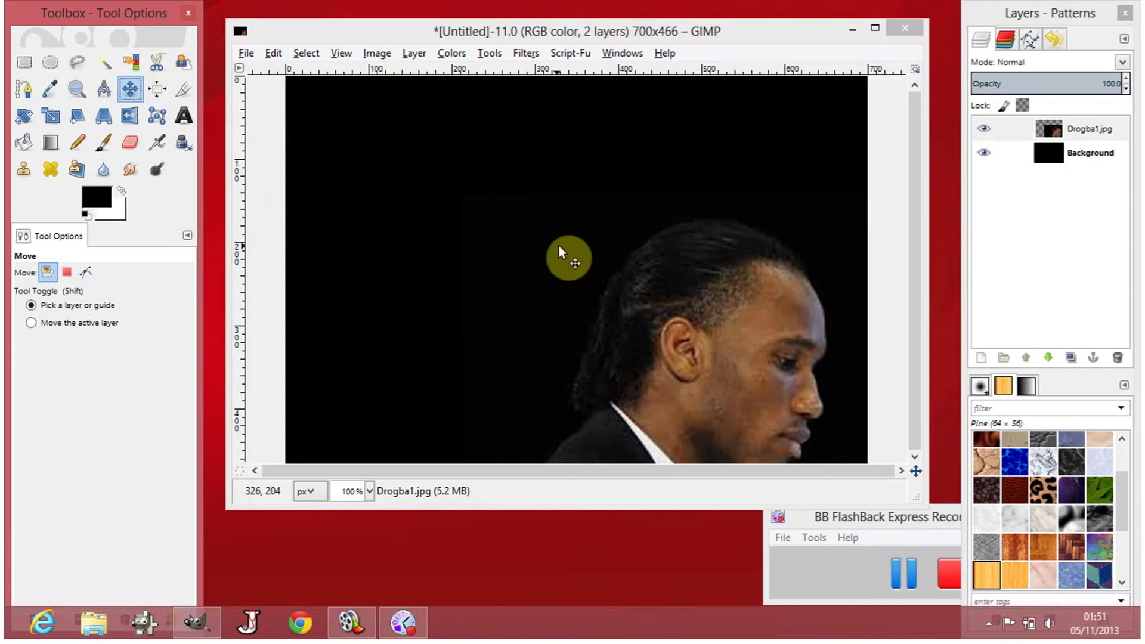
mouse_move(655, 338)
left_mouse_down()
mouse_move(546, 316)
mouse_move(483, 280)
mouse_move(460, 286)
left_mouse_up()
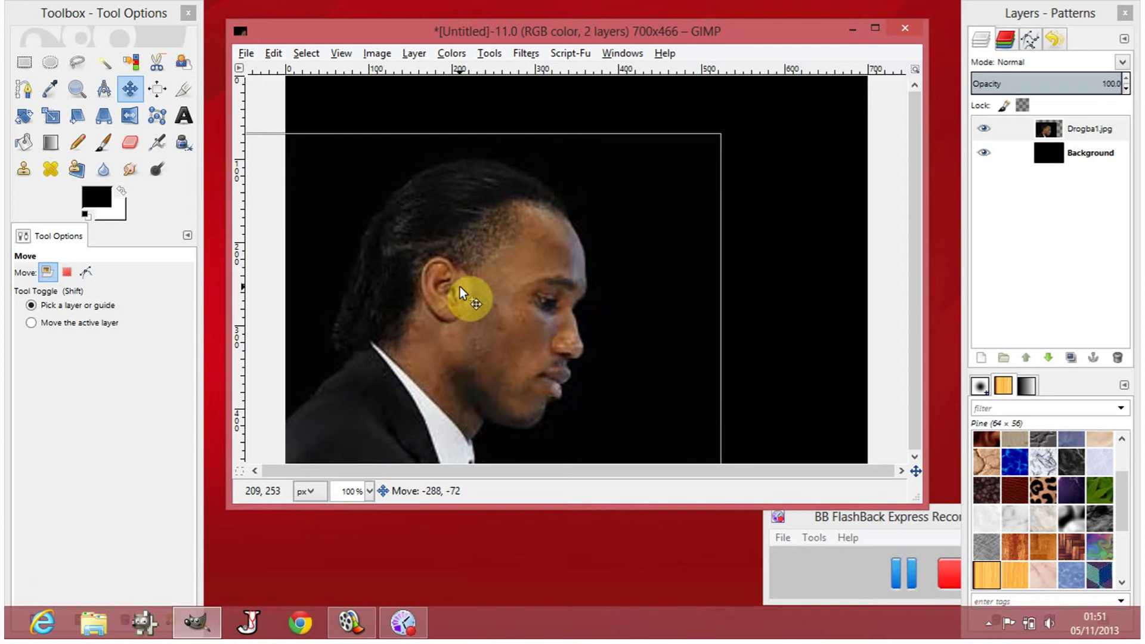
mouse_move(460, 287)
left_mouse_down()
mouse_move(464, 276)
mouse_move(445, 287)
left_mouse_up()
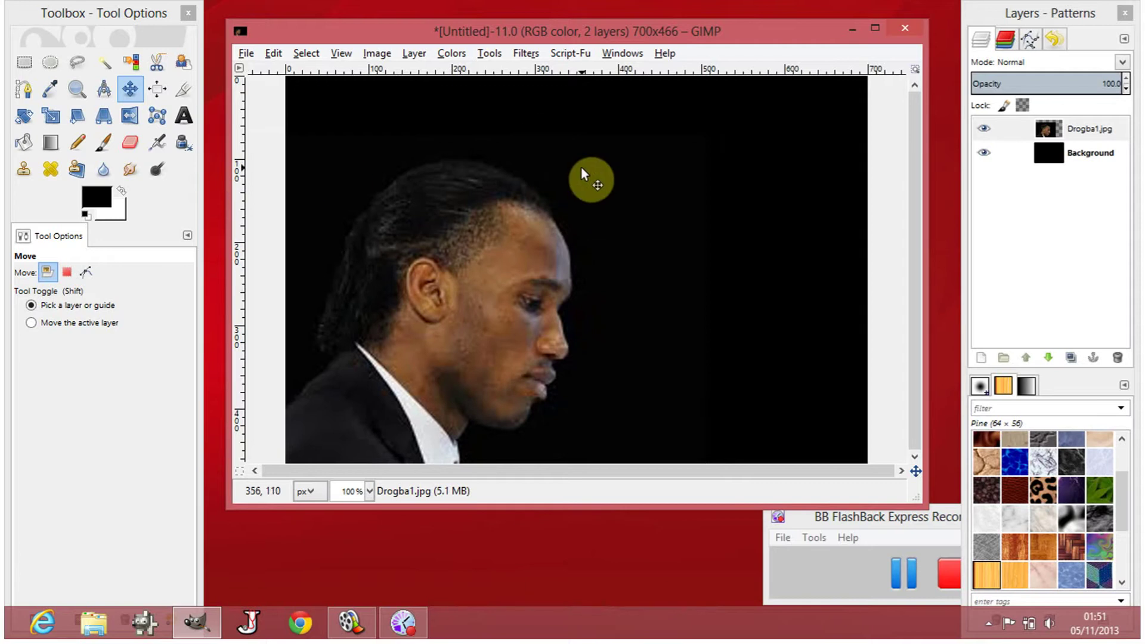
Add a second Drogba1.jpg layer and flip it horizontally so the face points left
left_click(244, 54)
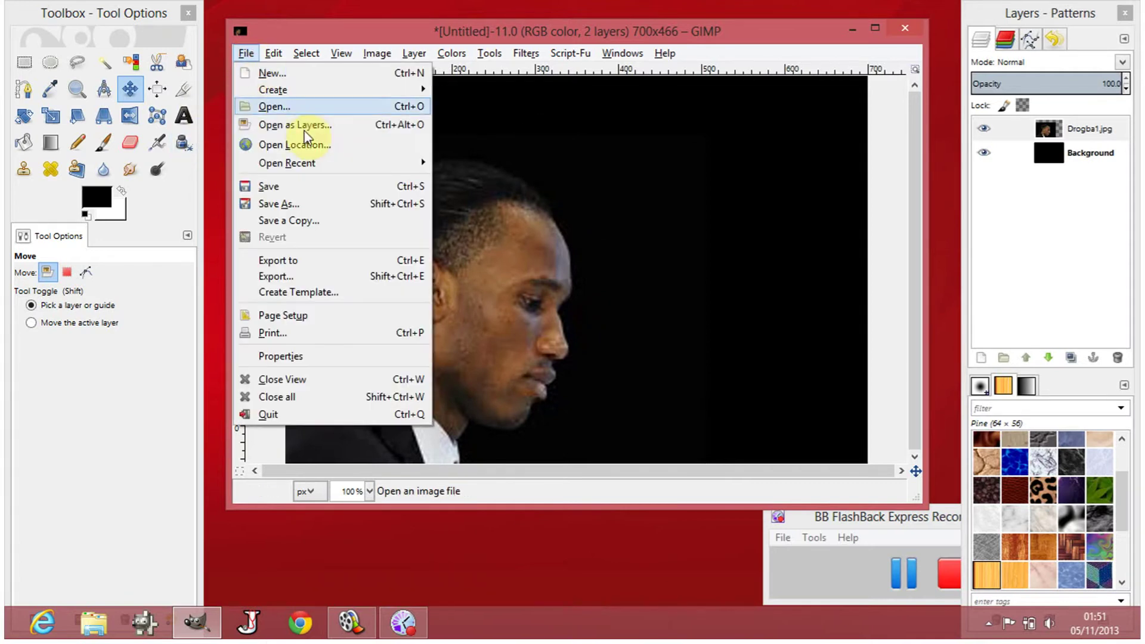
left_click(305, 129)
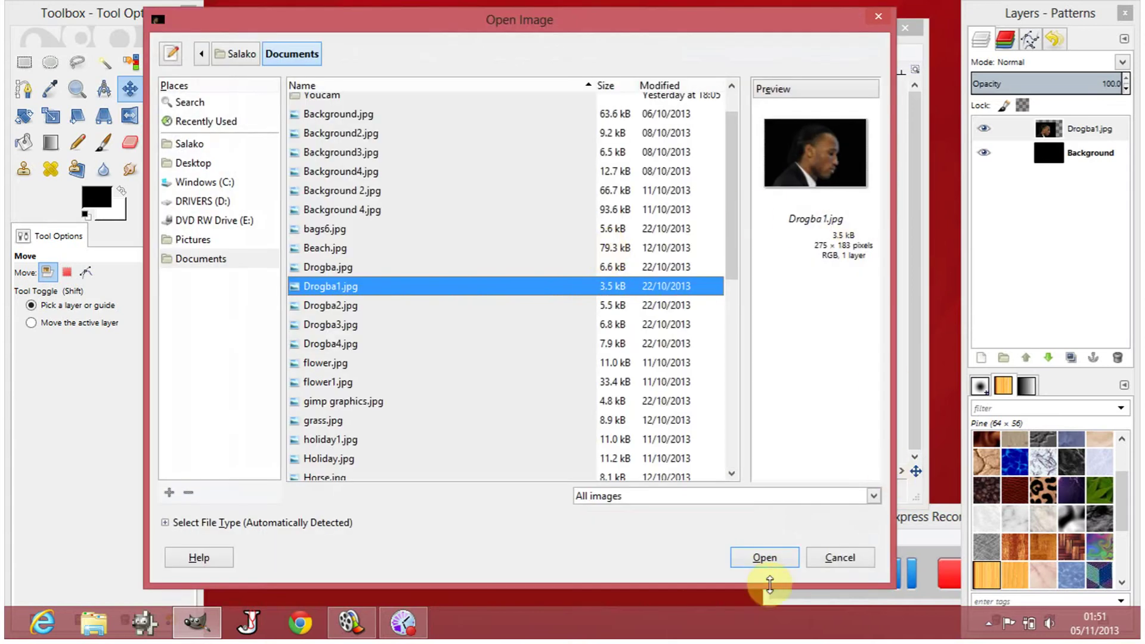
left_click(773, 555)
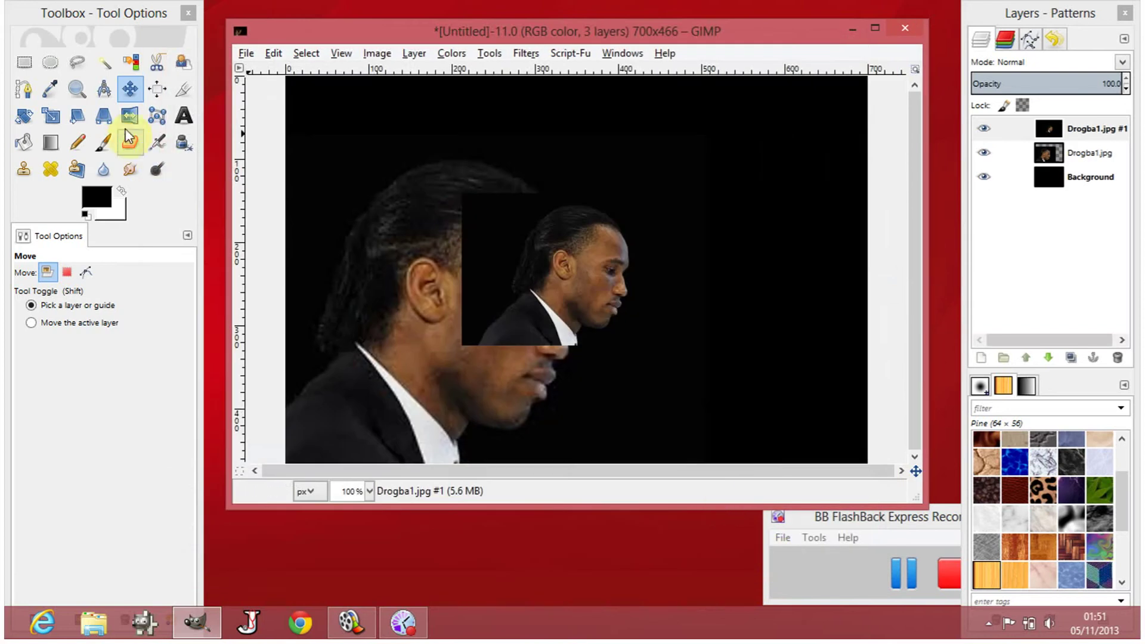
left_click(129, 115)
left_click(524, 280)
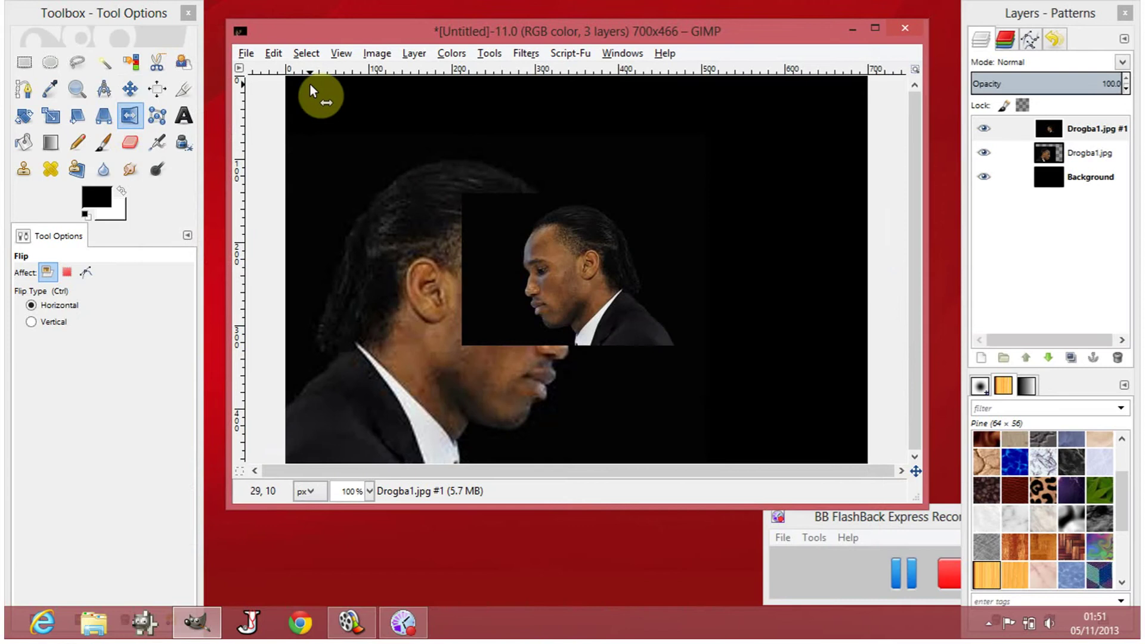
Scale the flipped copy to 600×399 pixels, trimming the width back to exactly 600
left_click(51, 119)
left_click(517, 295)
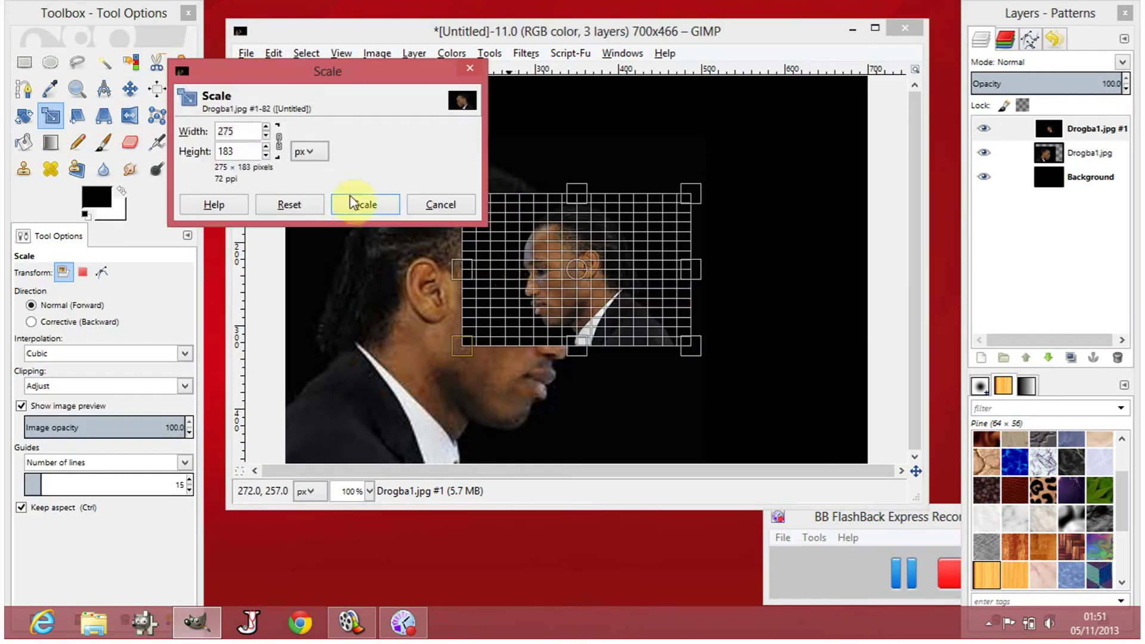
left_click(266, 125)
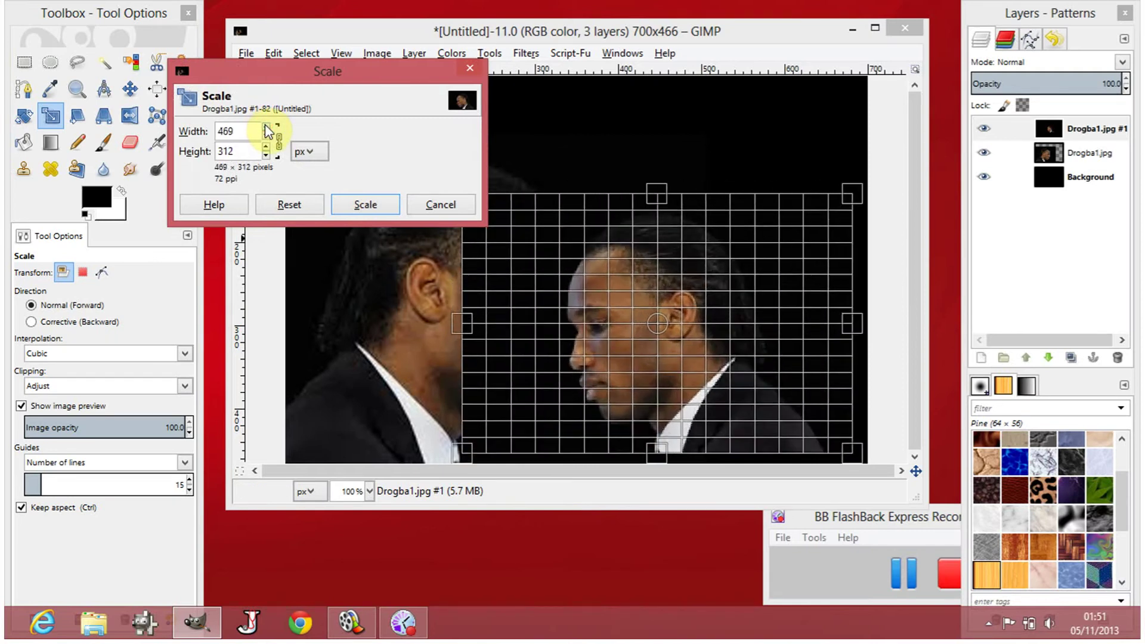
left_click_drag(266, 125, 266, 126)
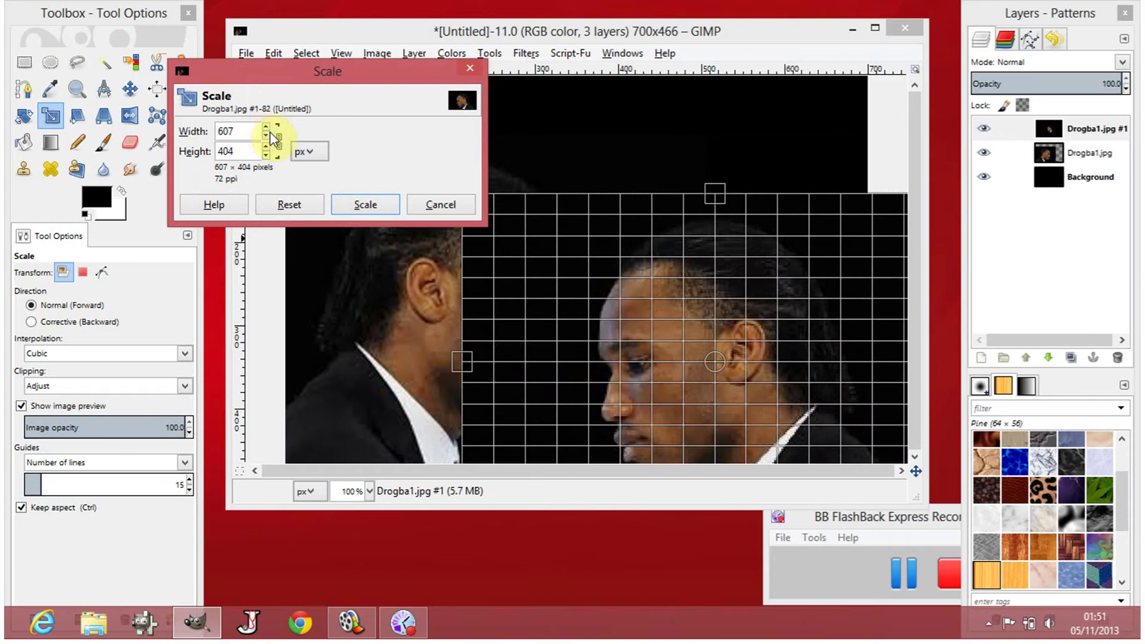
left_click(266, 134)
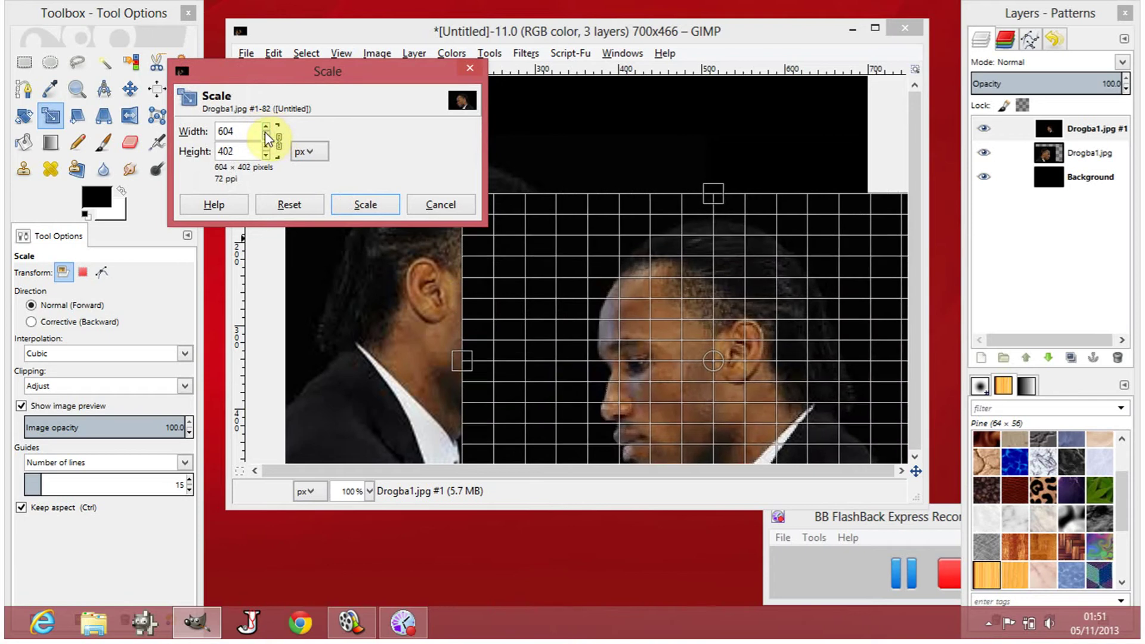
left_click(266, 135)
left_click(266, 136)
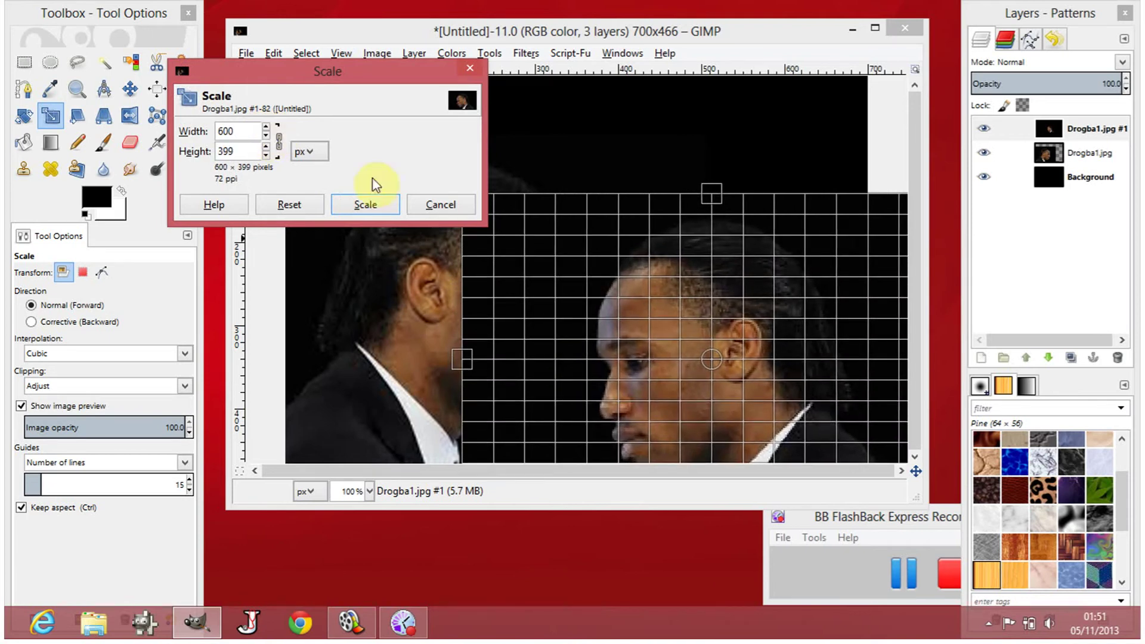
left_click(366, 203)
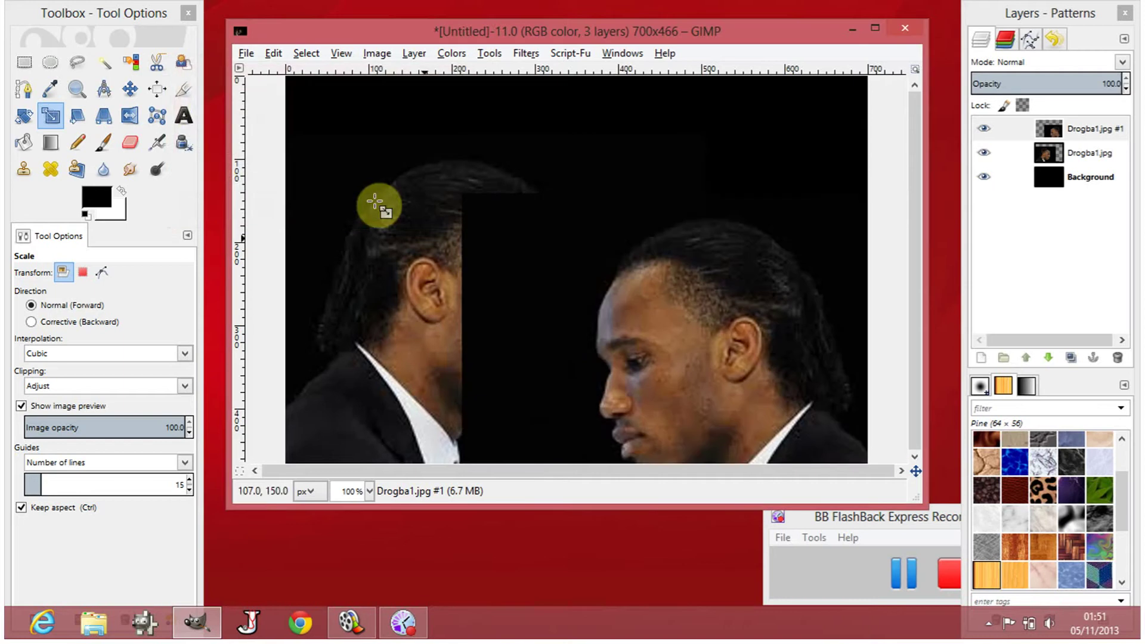
Move the enlarged flipped copy up and left so its face sits just right of centre
left_click(131, 90)
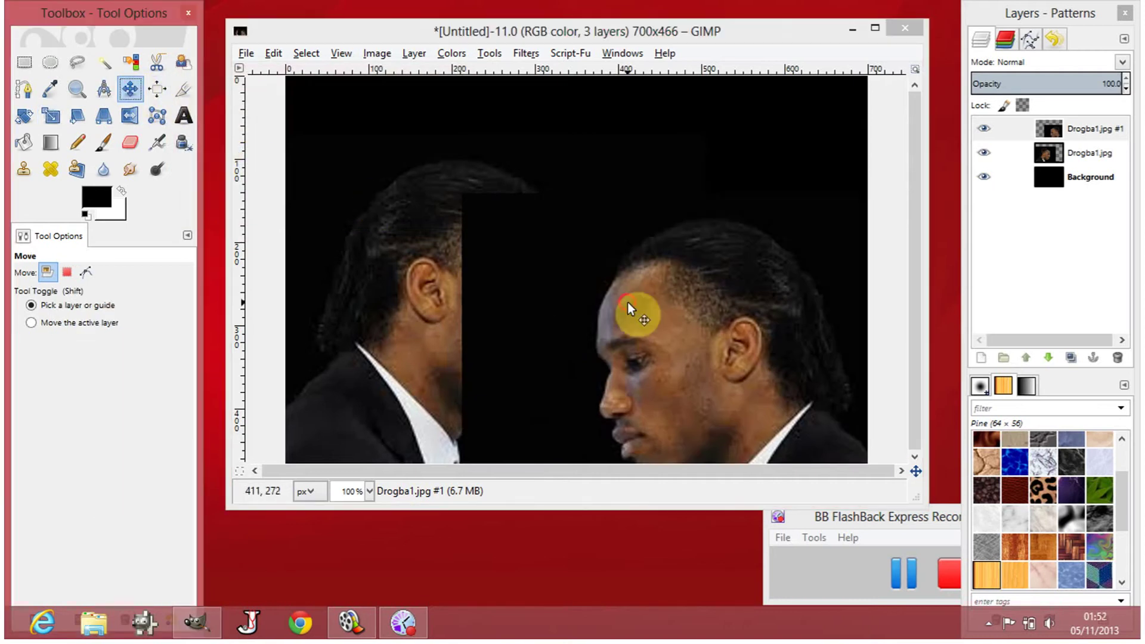
left_click_drag(627, 302, 603, 241)
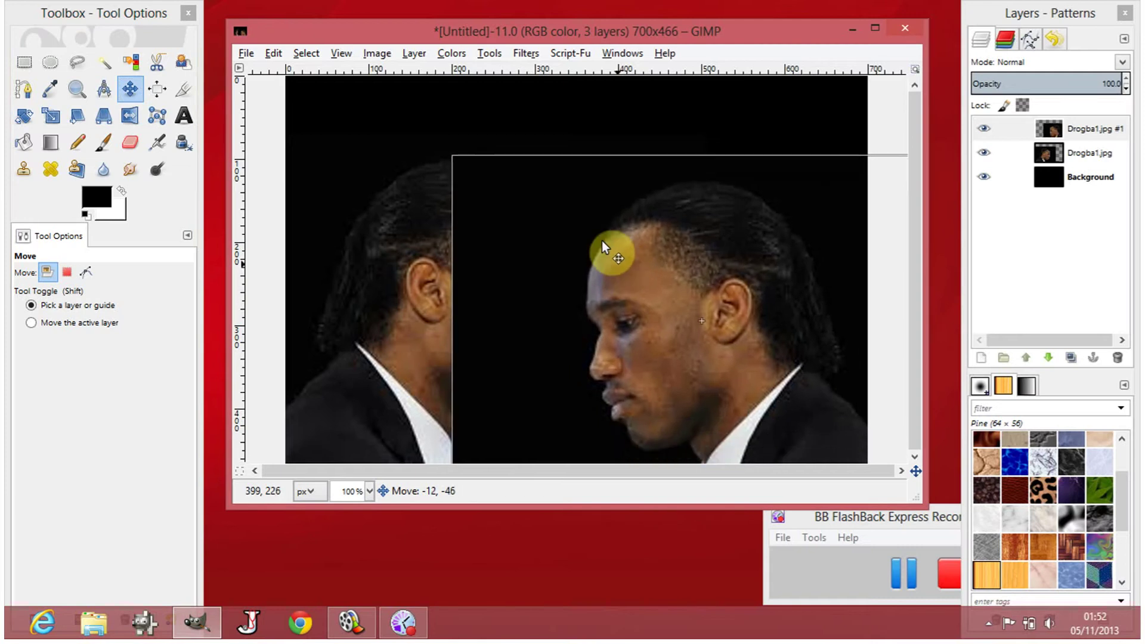
mouse_move(602, 241)
left_mouse_down()
mouse_move(592, 232)
mouse_move(624, 245)
mouse_move(603, 238)
left_mouse_up()
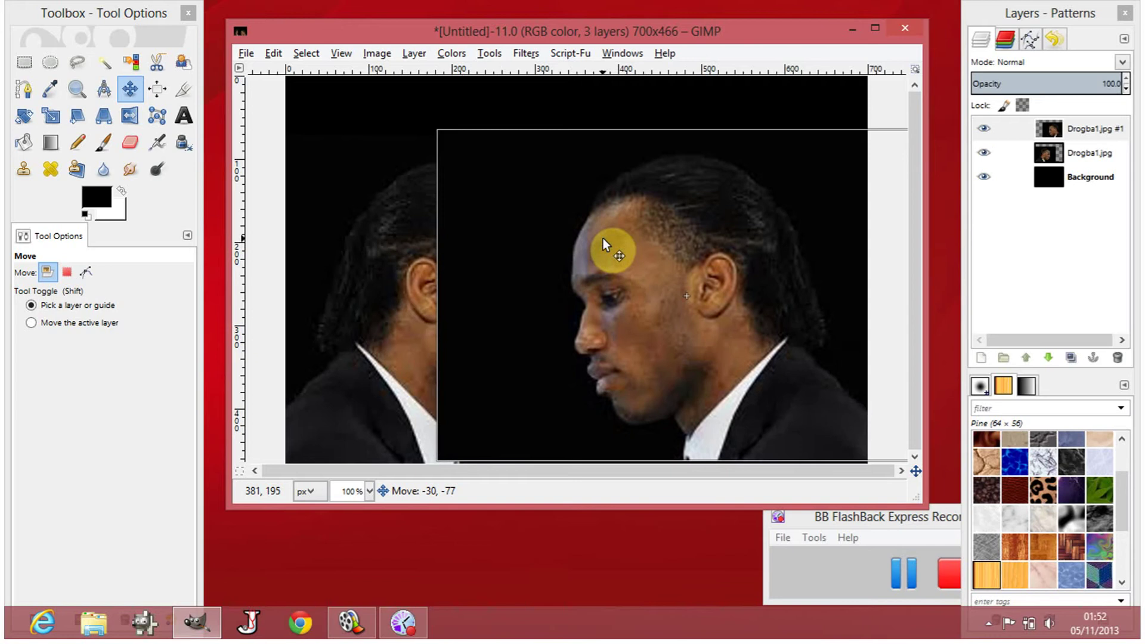
left_click_drag(603, 238, 607, 241)
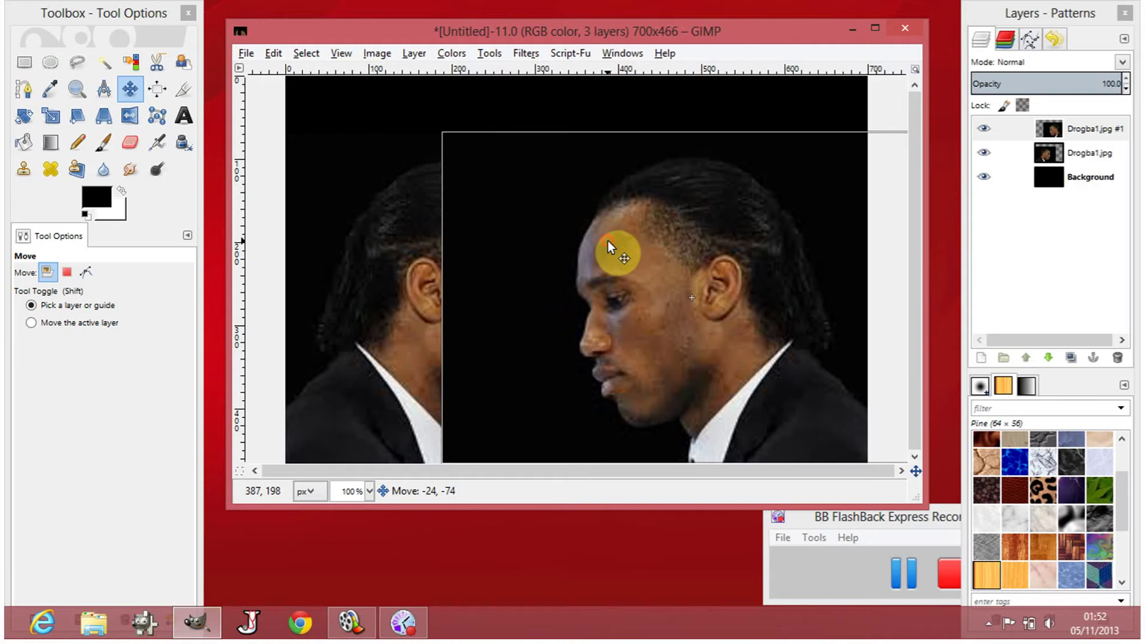
left_click_drag(607, 241, 607, 241)
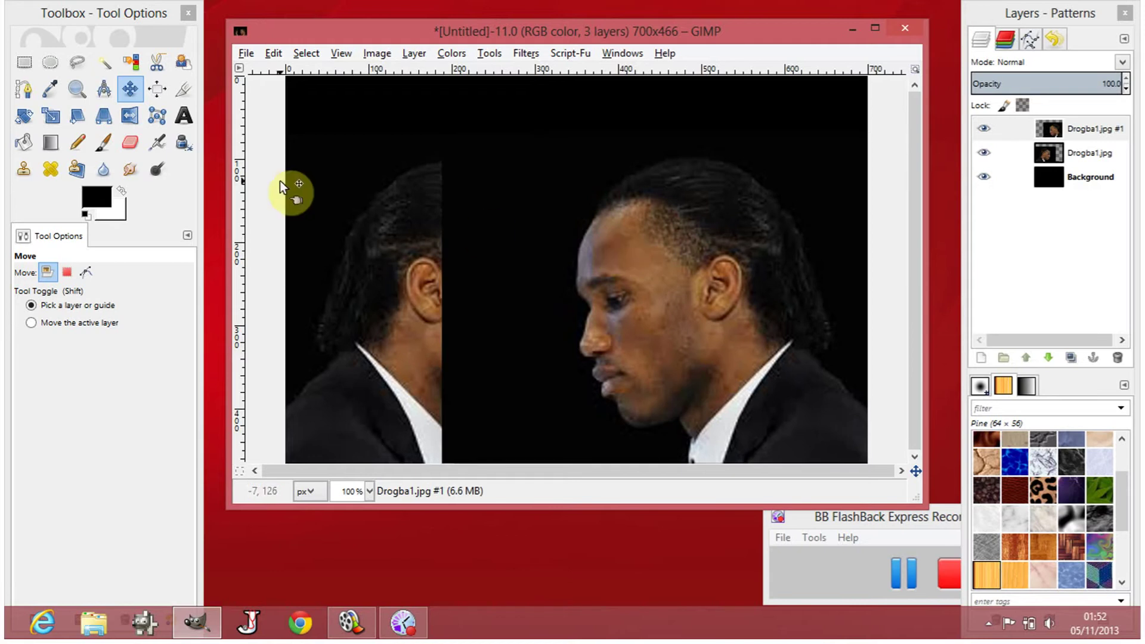
left_click(134, 143)
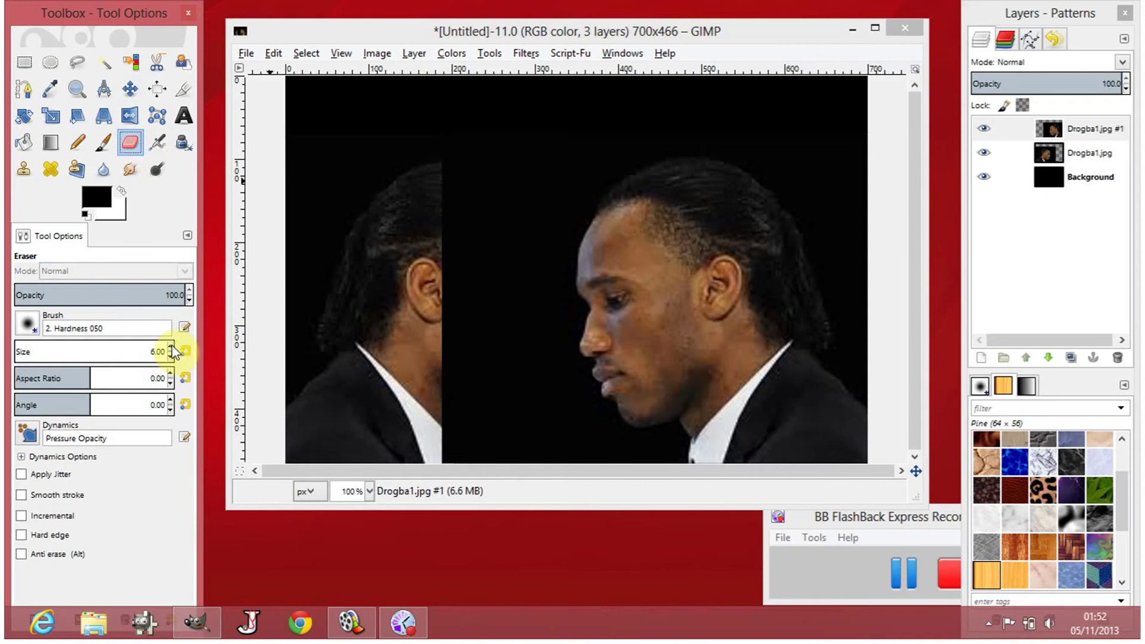
Erase the flipped copy's hard left edge with a size-33 eraser to reveal the face beneath
scroll(172, 349, "up", 7)
scroll(172, 351, "up", 20)
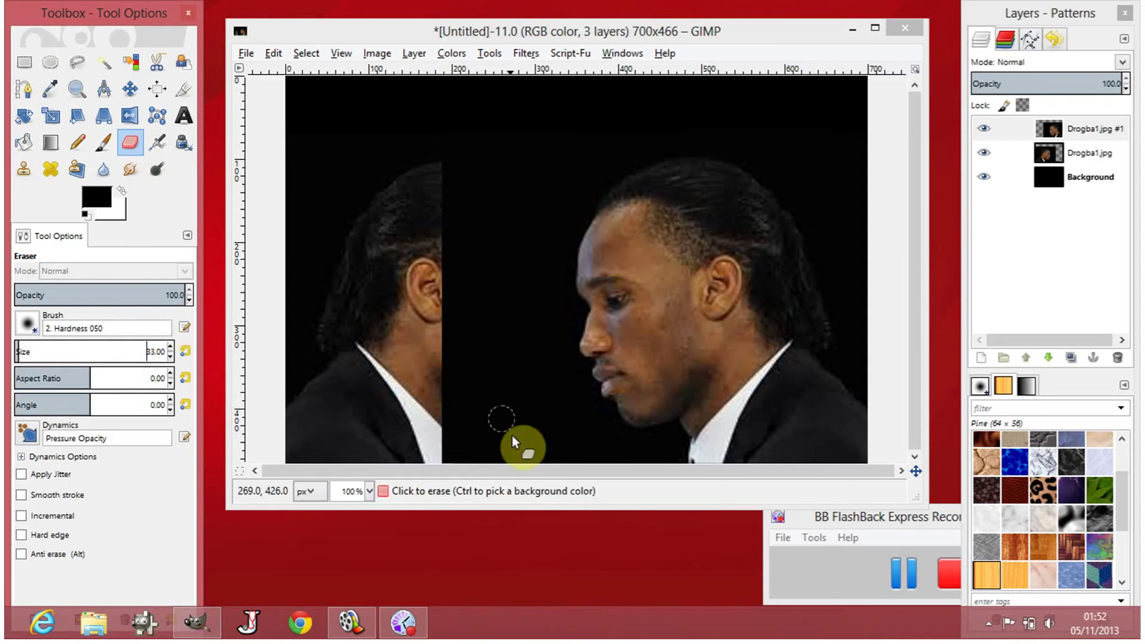
left_click(501, 392)
mouse_move(493, 352)
left_mouse_down()
mouse_move(523, 407)
mouse_move(536, 320)
mouse_move(552, 388)
mouse_move(549, 322)
mouse_move(567, 456)
mouse_move(549, 463)
mouse_move(518, 413)
mouse_move(524, 387)
mouse_move(485, 463)
mouse_move(471, 451)
mouse_move(449, 464)
mouse_move(484, 366)
mouse_move(485, 352)
mouse_move(444, 434)
mouse_move(479, 280)
mouse_move(442, 374)
mouse_move(506, 236)
mouse_move(532, 318)
mouse_move(553, 313)
mouse_move(553, 282)
mouse_move(559, 302)
mouse_move(540, 209)
mouse_move(570, 247)
mouse_move(552, 181)
mouse_move(545, 231)
mouse_move(560, 270)
mouse_move(560, 253)
mouse_move(567, 367)
mouse_move(540, 306)
mouse_move(560, 148)
mouse_move(520, 127)
mouse_move(491, 189)
mouse_move(506, 227)
mouse_move(542, 202)
mouse_move(480, 169)
mouse_move(484, 90)
mouse_move(448, 142)
mouse_move(458, 136)
mouse_move(495, 322)
mouse_move(463, 270)
mouse_move(488, 284)
mouse_move(491, 296)
mouse_move(473, 293)
mouse_move(515, 339)
mouse_move(492, 366)
mouse_move(466, 345)
mouse_move(430, 406)
mouse_move(496, 415)
mouse_move(428, 460)
mouse_move(475, 473)
mouse_move(492, 438)
mouse_move(481, 384)
mouse_move(525, 328)
mouse_move(488, 244)
mouse_move(360, 291)
left_mouse_up()
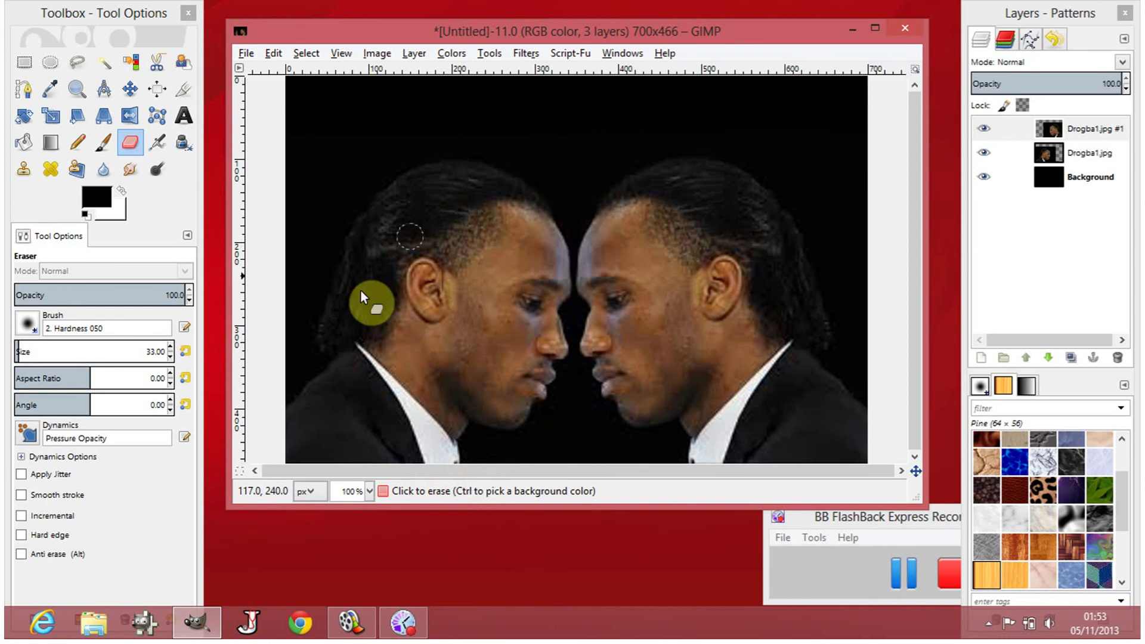